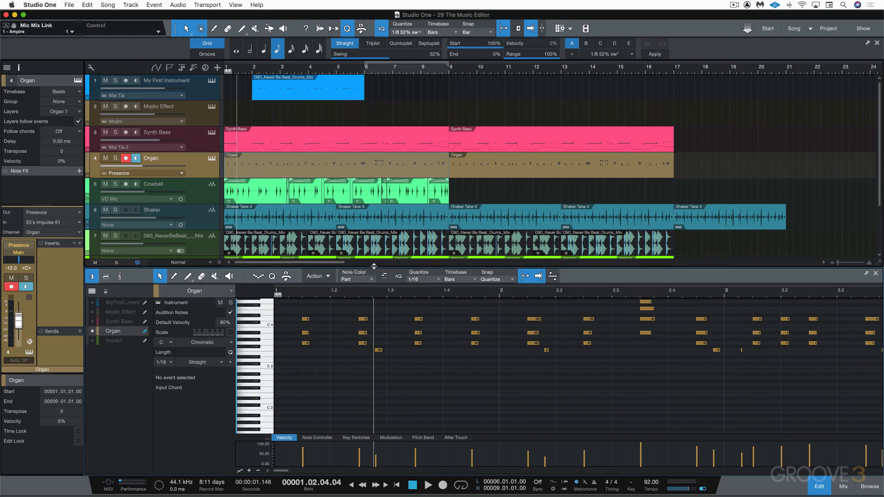
Enlarge the music editor, toggle its height between full and minimal, and leave it maximized over the arrangement.
mouse_move(374, 266)
mouse_down()
mouse_move(373, 246)
mouse_move(372, 258)
mouse_up()
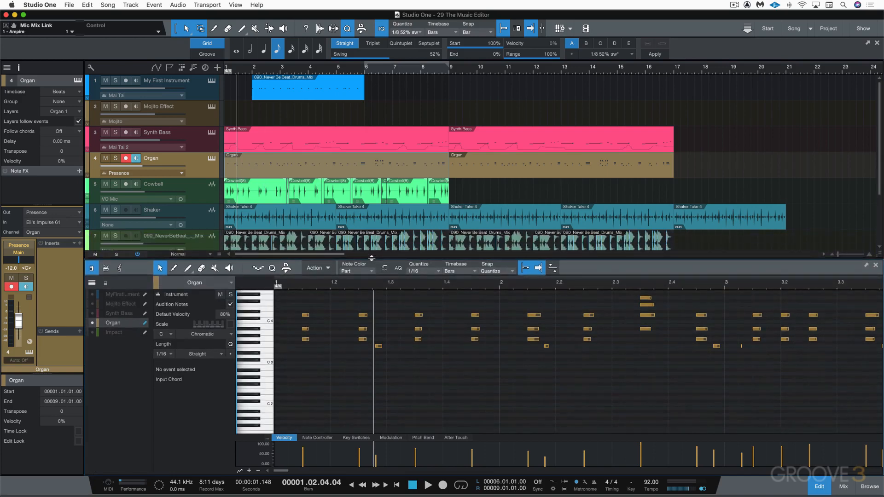
double_click(371, 258)
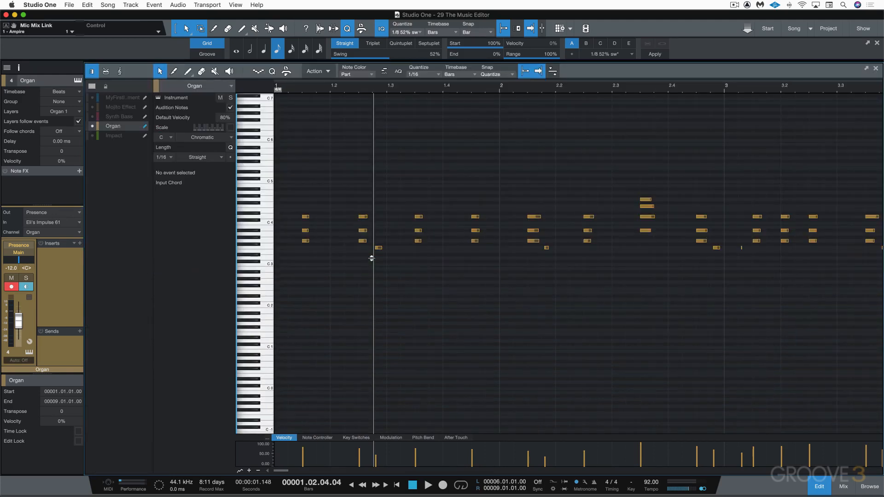
double_click(383, 63)
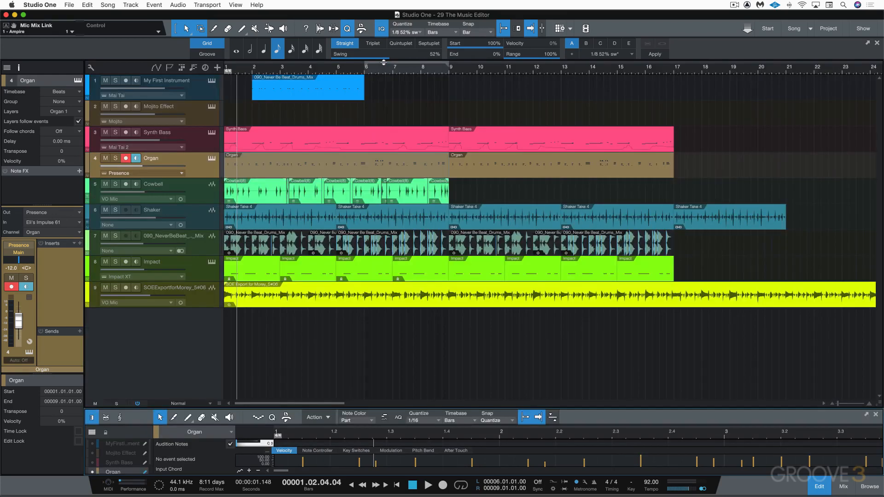
double_click(368, 408)
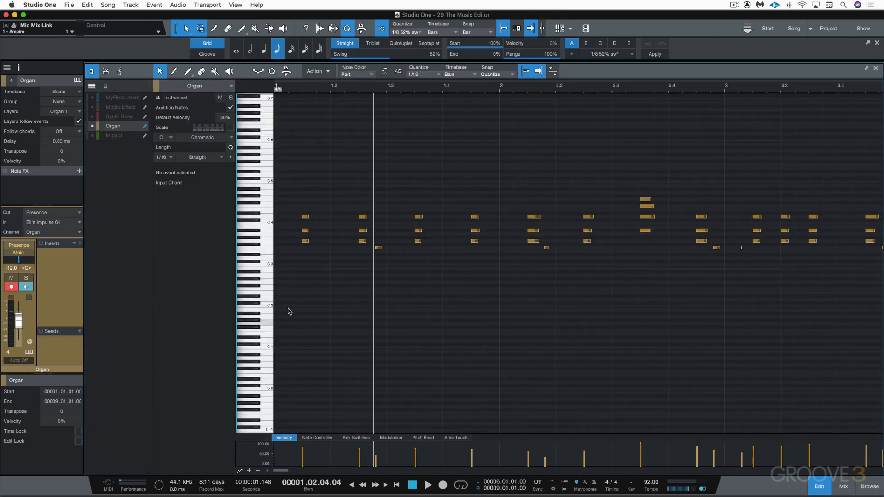
Preview the Mojito Effect, Synth Bass and My First Instrument tracks in the editor, return to Organ, and hide the track list.
click(118, 118)
click(113, 107)
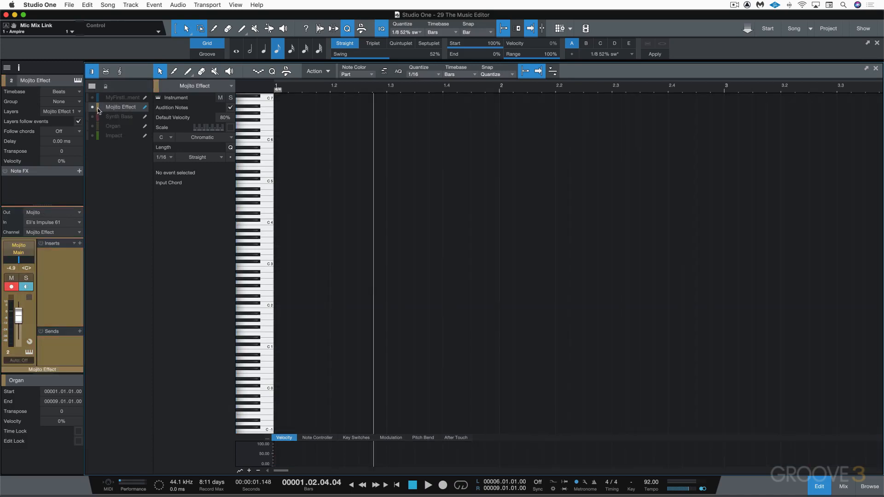
click(91, 118)
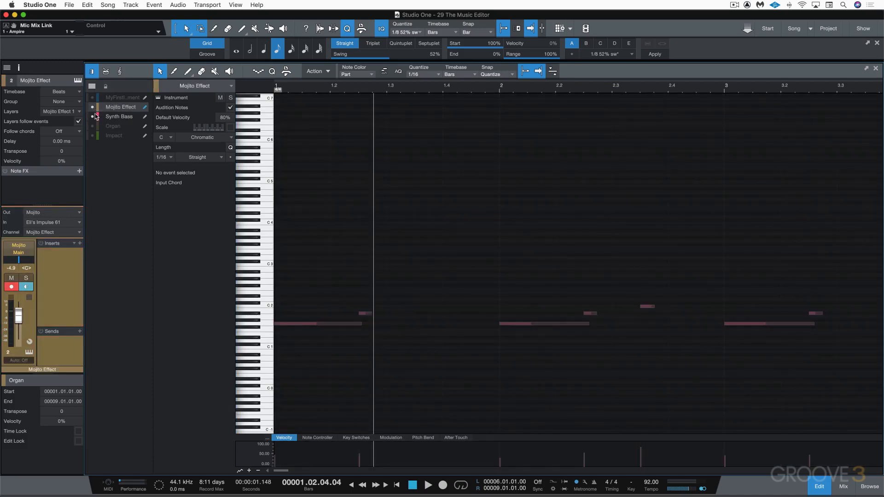
click(93, 118)
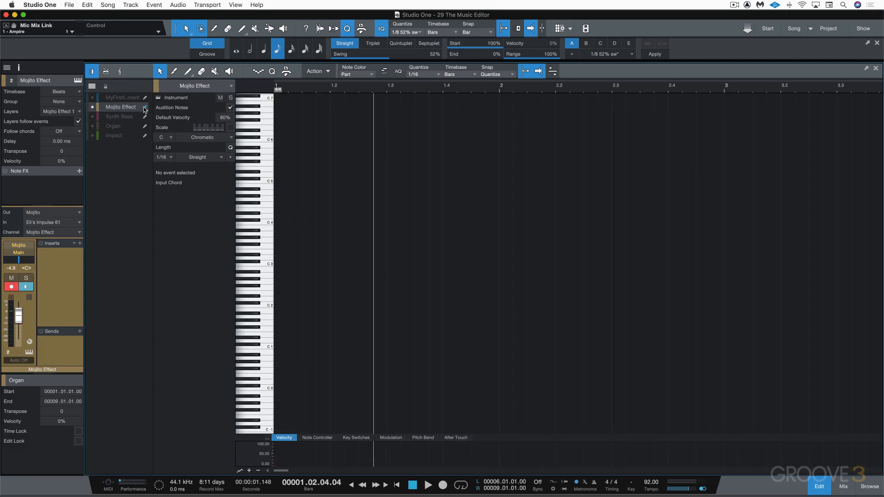
click(123, 99)
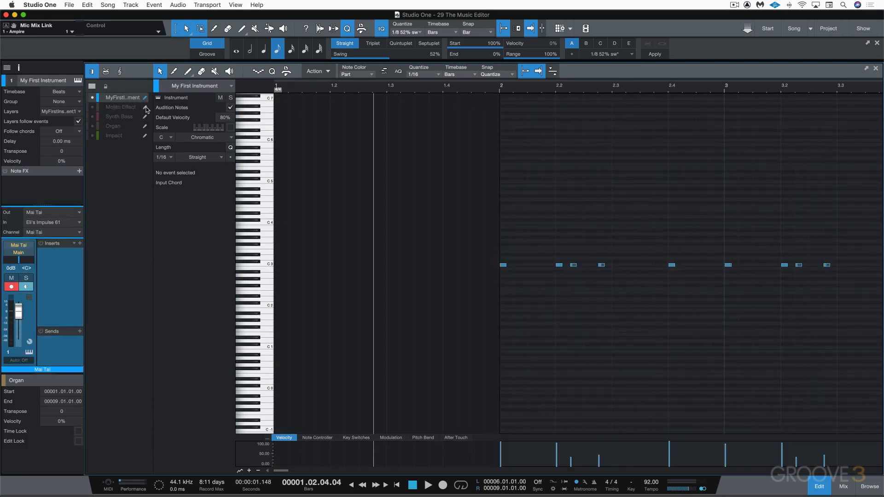
click(146, 108)
click(110, 127)
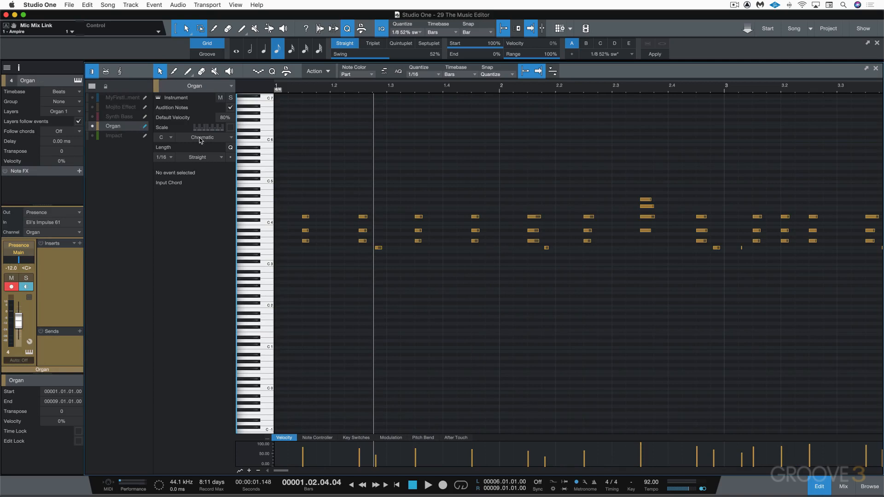
click(92, 87)
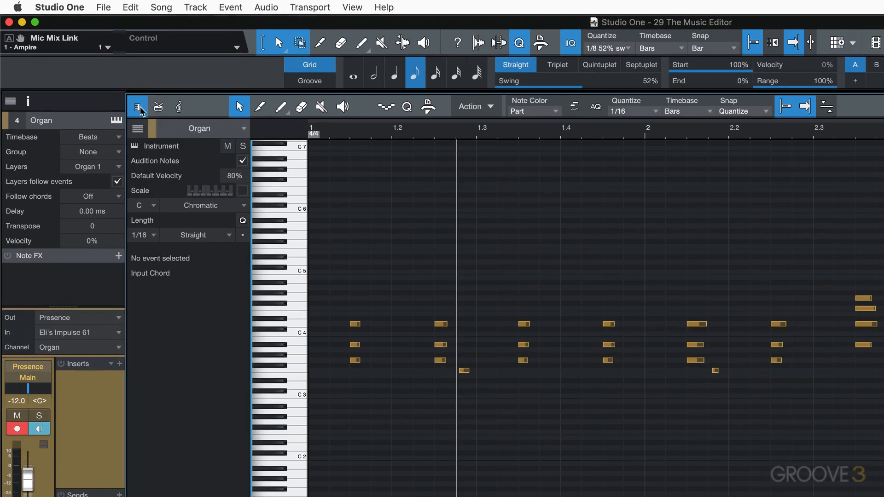
Look at the Organ part in the drum and score views and return to the piano view.
click(157, 108)
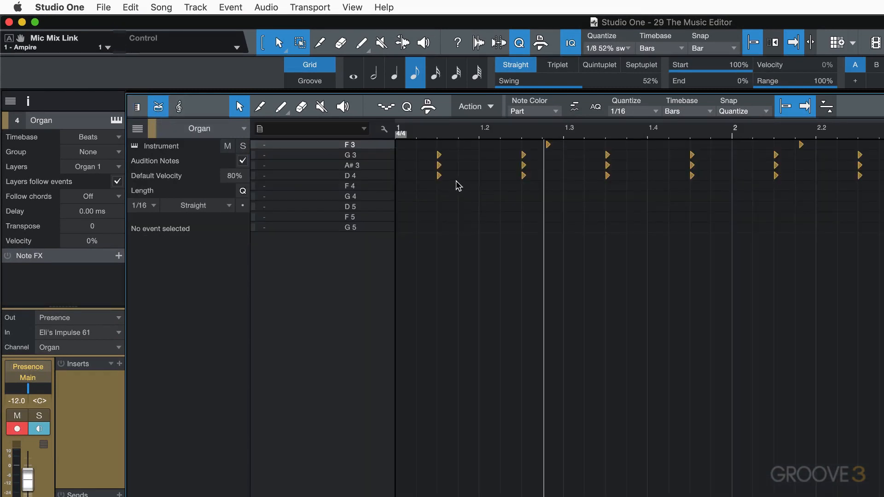
click(179, 109)
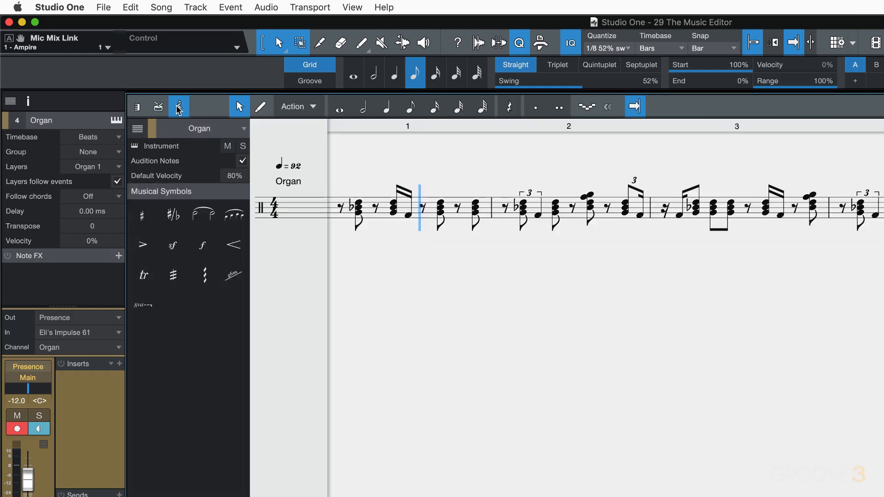
click(138, 109)
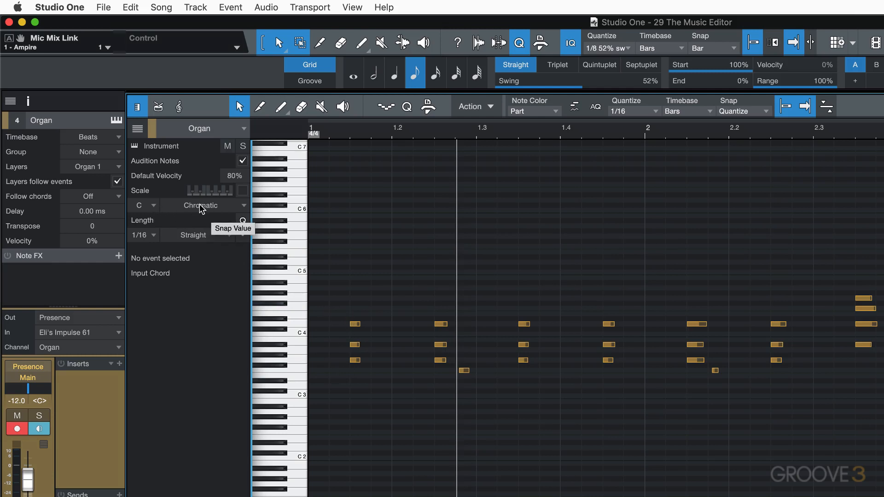
Set the editor's scale to G Dorian and enable scale snapping.
click(153, 206)
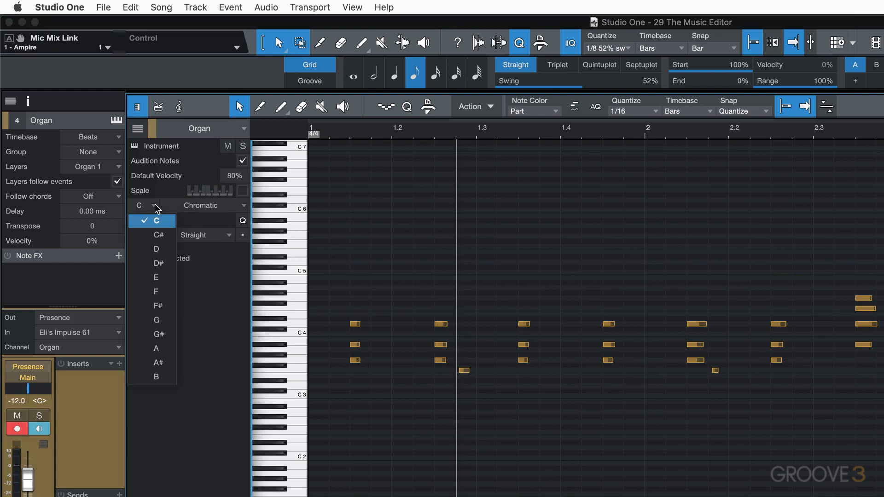
click(171, 320)
click(239, 206)
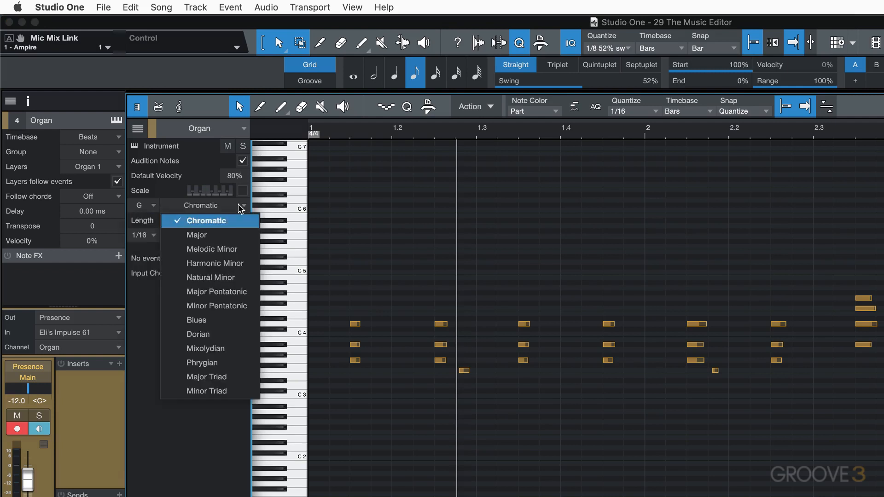
click(218, 334)
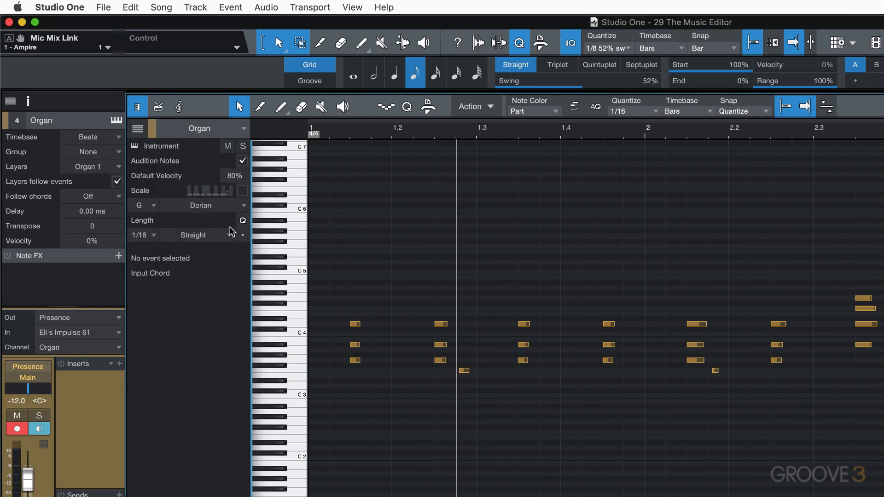
click(243, 192)
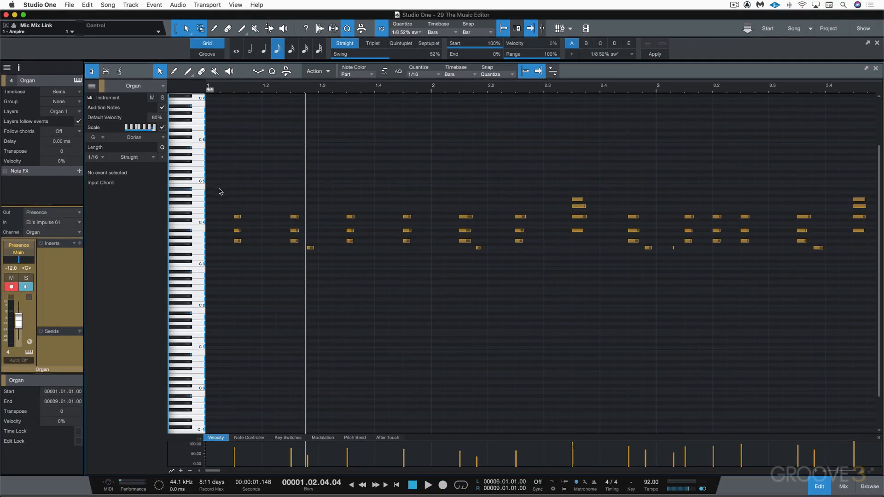
Examine the organ notes at different horizontal and vertical zoom levels, ending close enough to read their pitch names.
key(w)
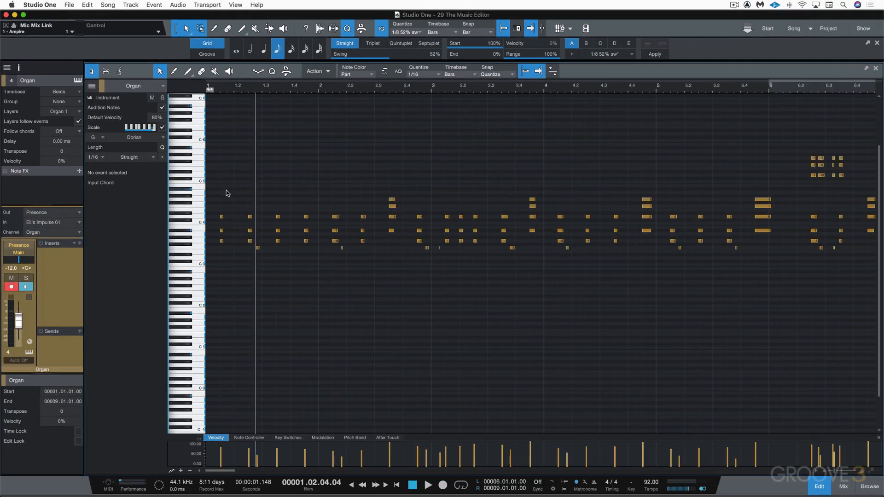
key(e)
key(e)
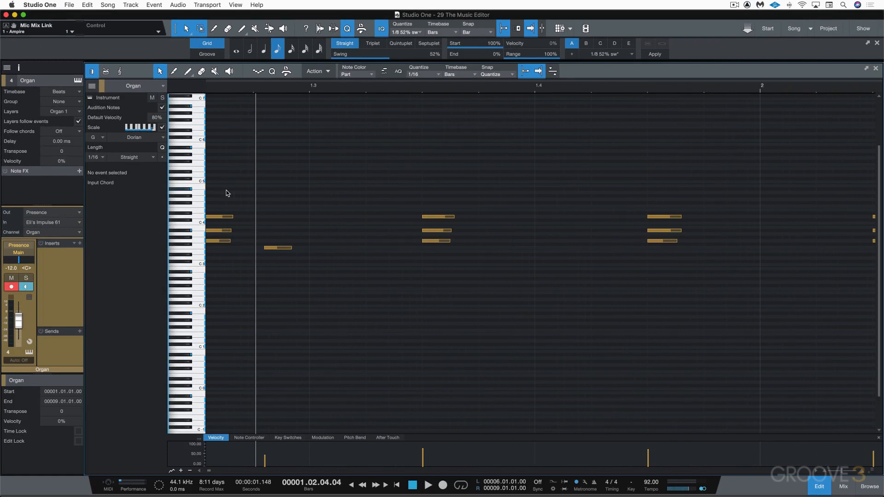
key(w)
key(w)
key(e)
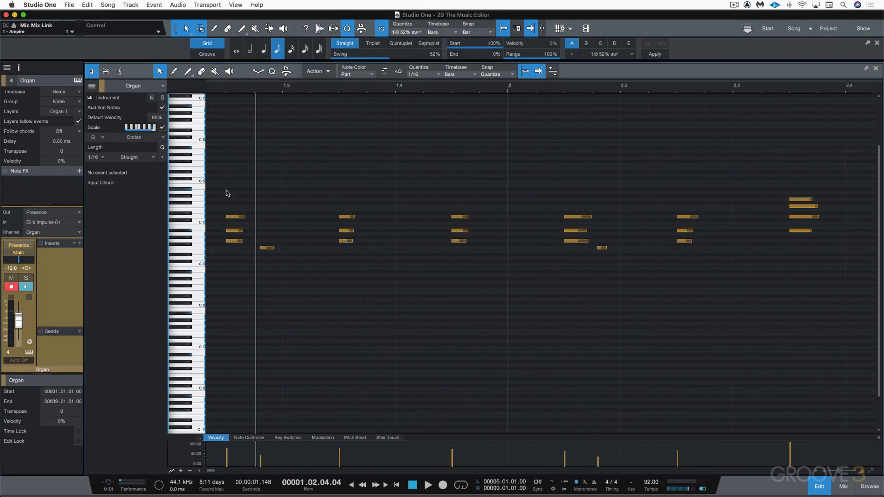
key(shift+w)
key(shift+w)
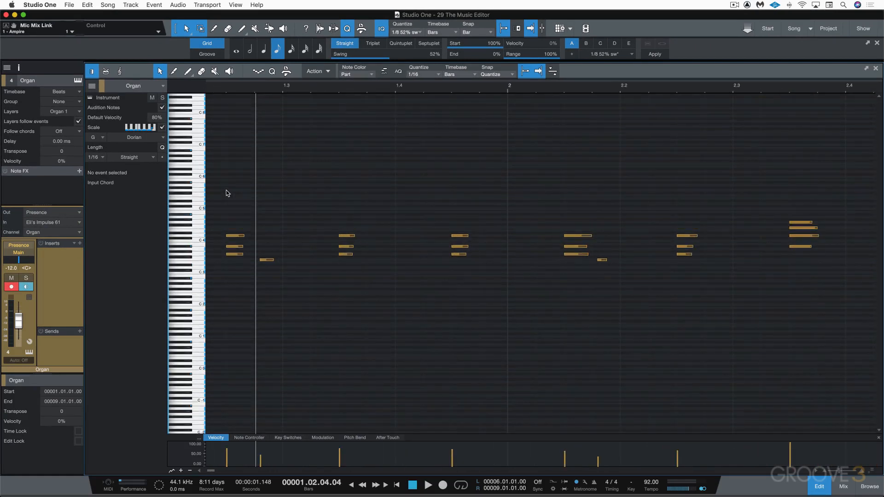
key(shift+e)
key(shift+e)
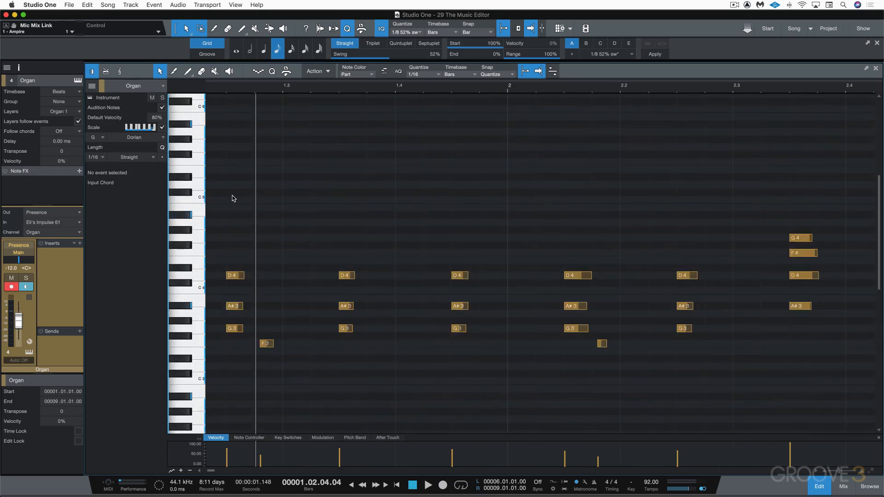
scroll(232, 199, down, 1)
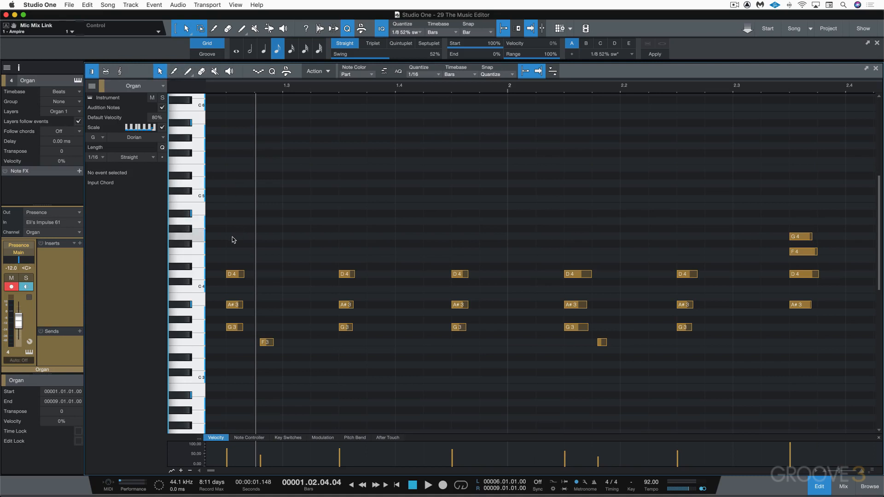
Try raising the D4 note at 1.2.3 to F4 and moving it to 1.3.2, undoing each change.
click(233, 275)
drag(232, 275, 233, 245)
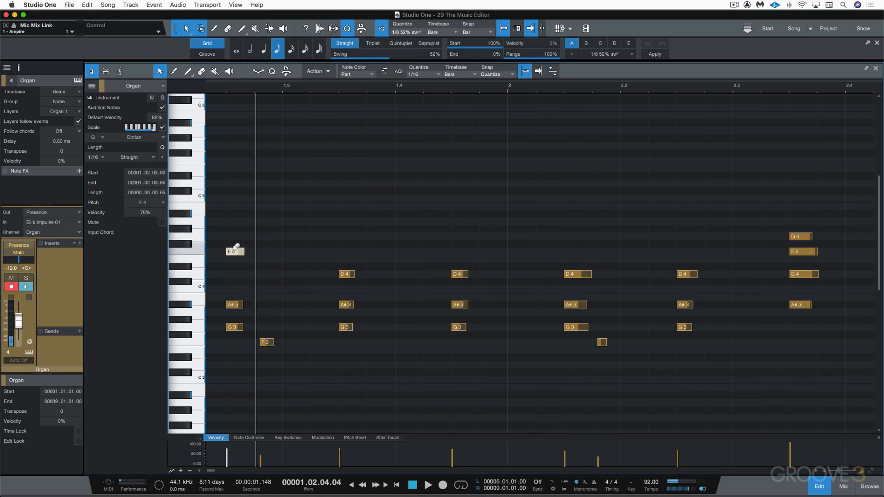
key(super+z)
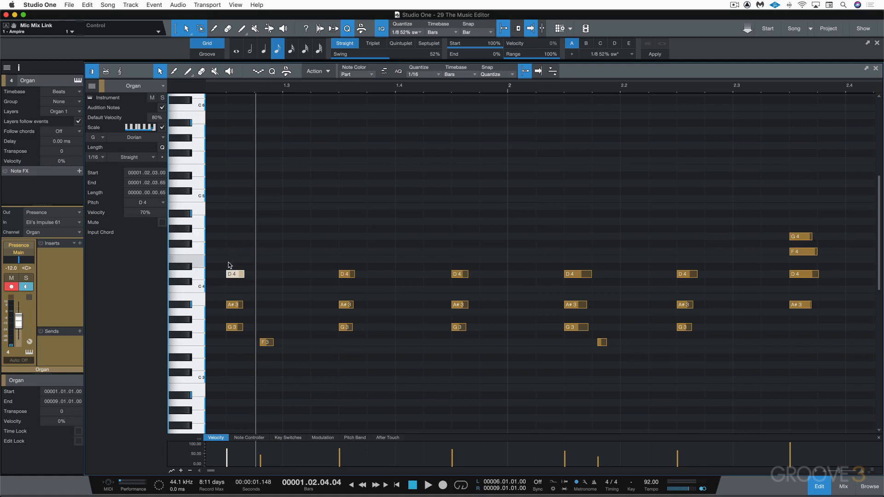
drag(229, 273, 308, 277)
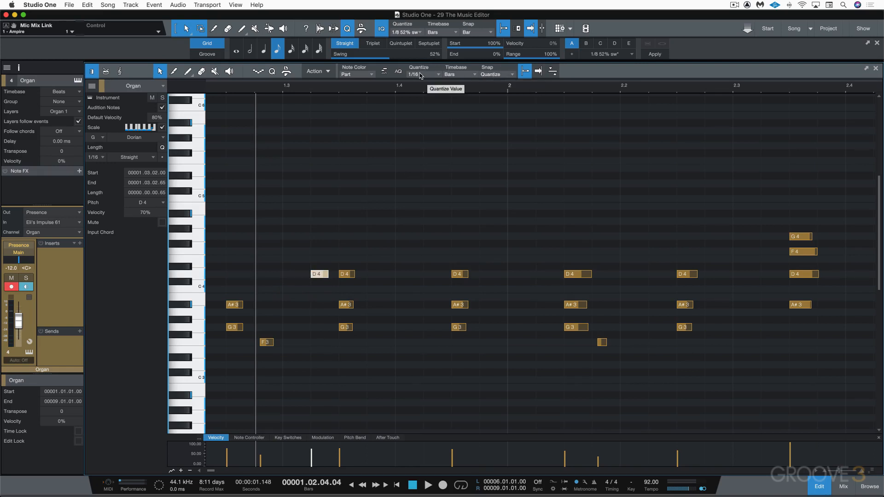
key(super+z)
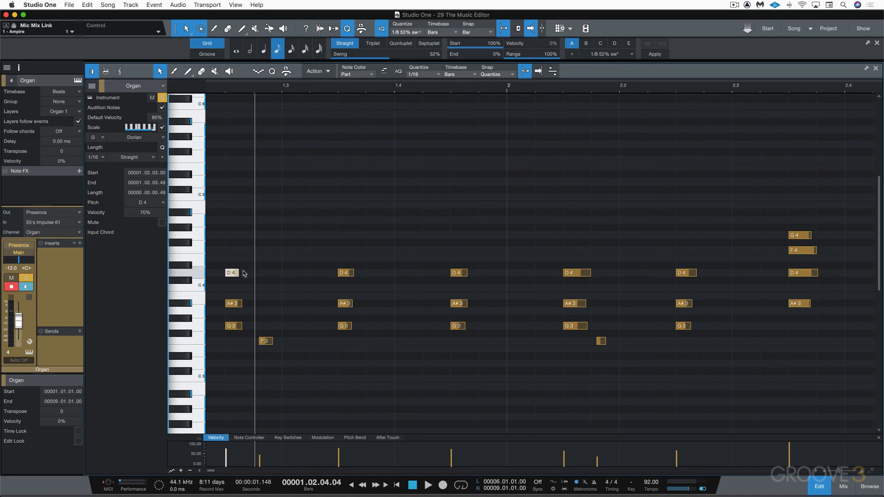
Lengthen the D4 note at 1.2.3 so it ends at 1.3.1, and shrink the editor to reveal the arrangement tracks.
drag(241, 274, 281, 279)
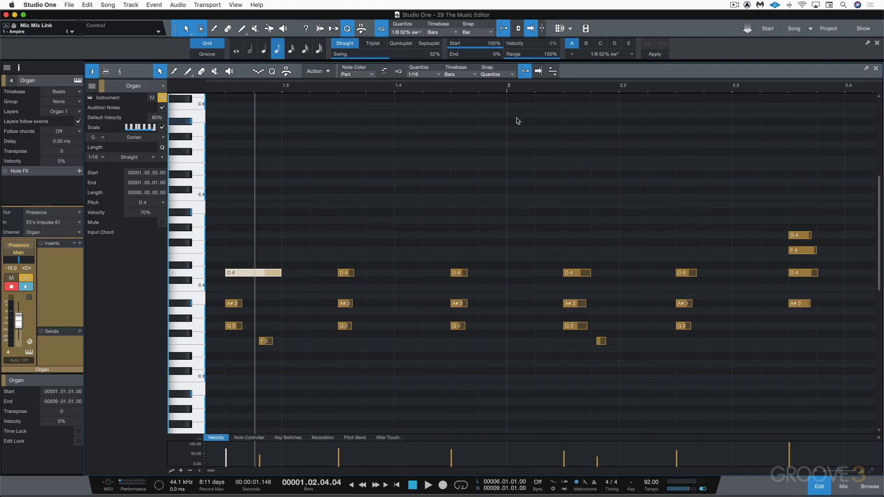
drag(452, 85, 447, 145)
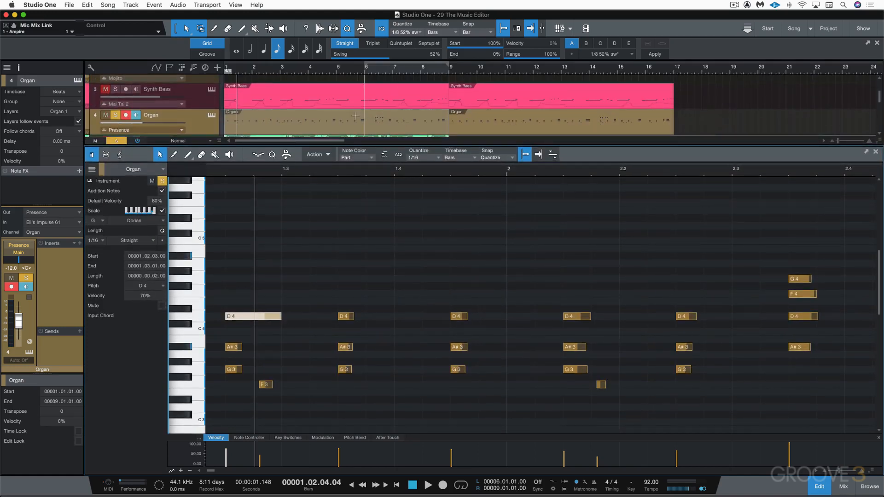
Try trimming the end of the first Organ part to 8.4.3, and extend it back to bar 9.
scroll(529, 255, right, 10)
scroll(533, 255, right, 20)
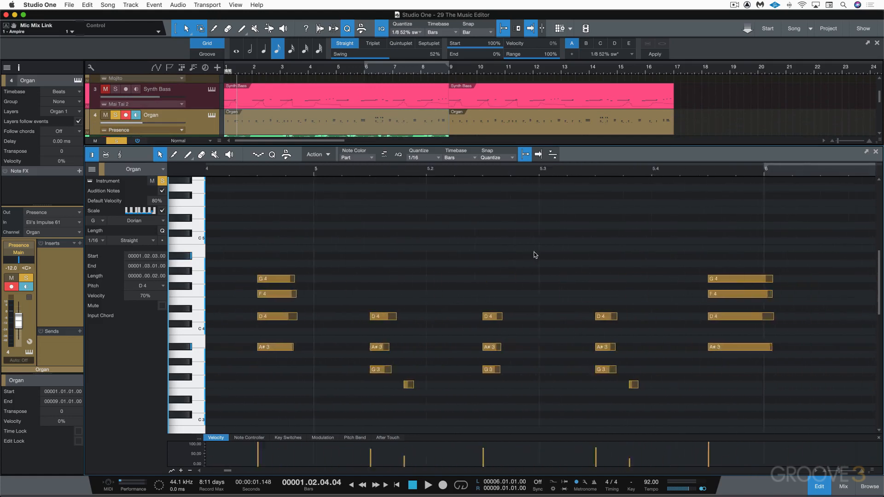
scroll(534, 254, right, 4)
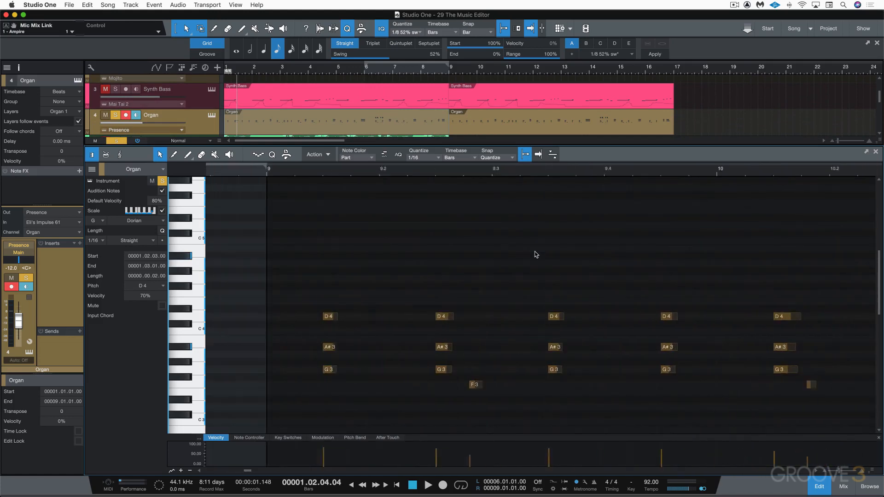
drag(460, 179, 403, 188)
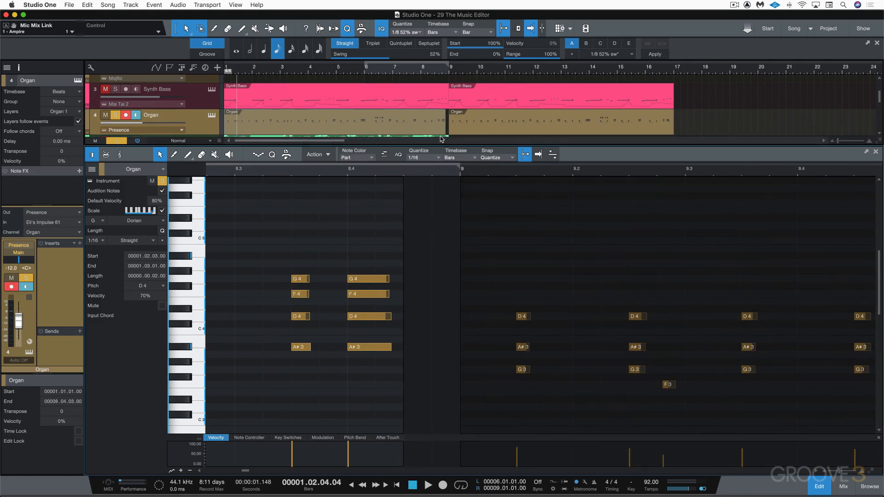
click(405, 197)
drag(404, 181, 462, 181)
Add a sixteenth-length E4 note at 1.2.1 in the Organ part.
scroll(416, 206, left, 15)
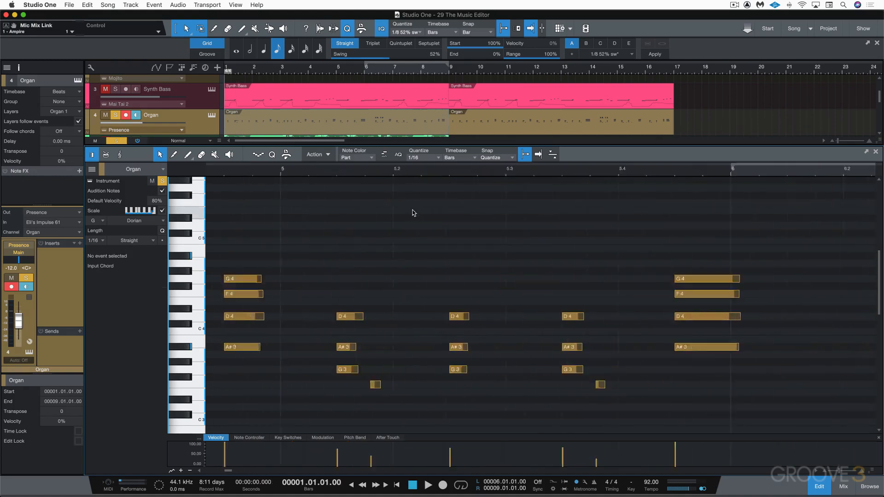
scroll(413, 213, left, 15)
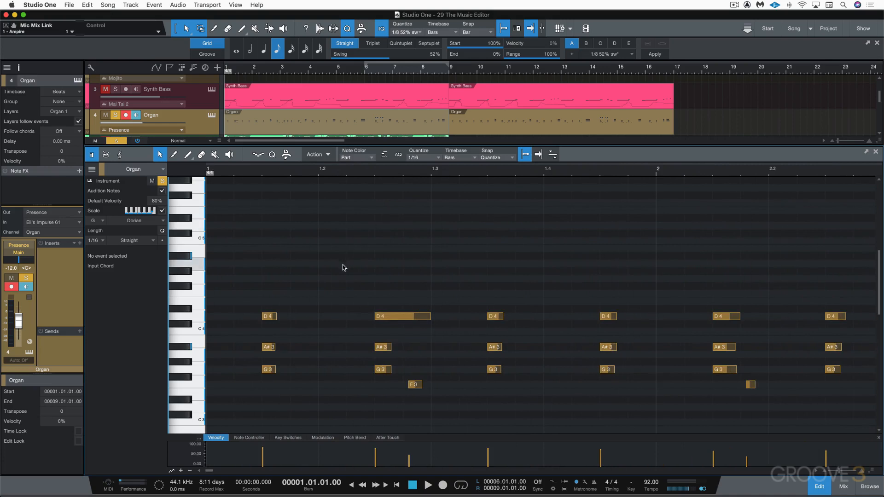
double_click(330, 302)
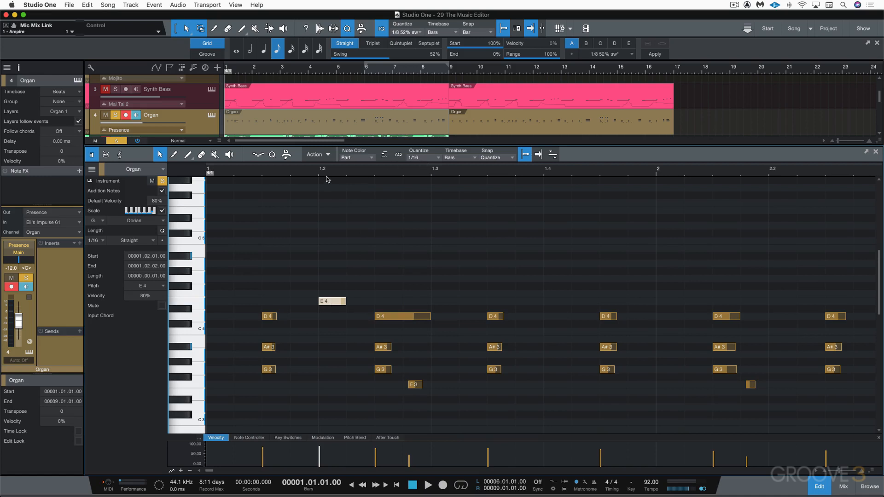
Delete the E4 note at 1.2.1, and try deleting the D4 note at 1.2.3 before restoring it.
double_click(333, 302)
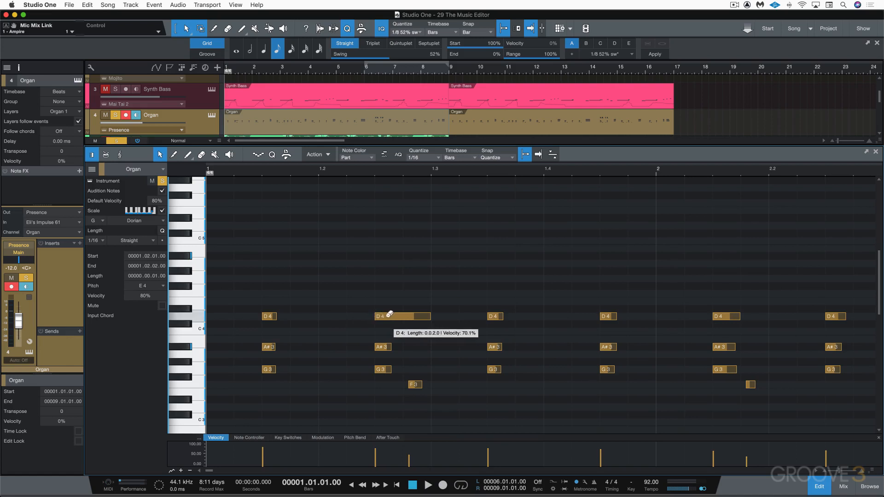
double_click(390, 316)
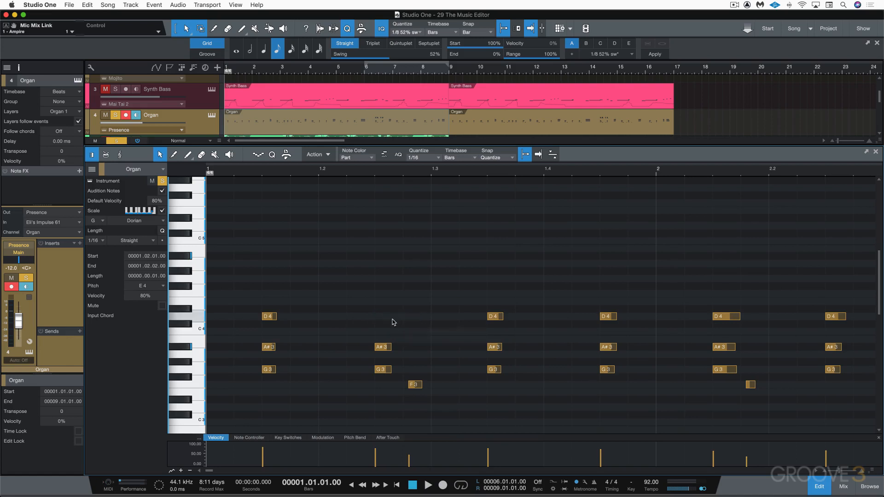
drag(396, 316, 431, 317)
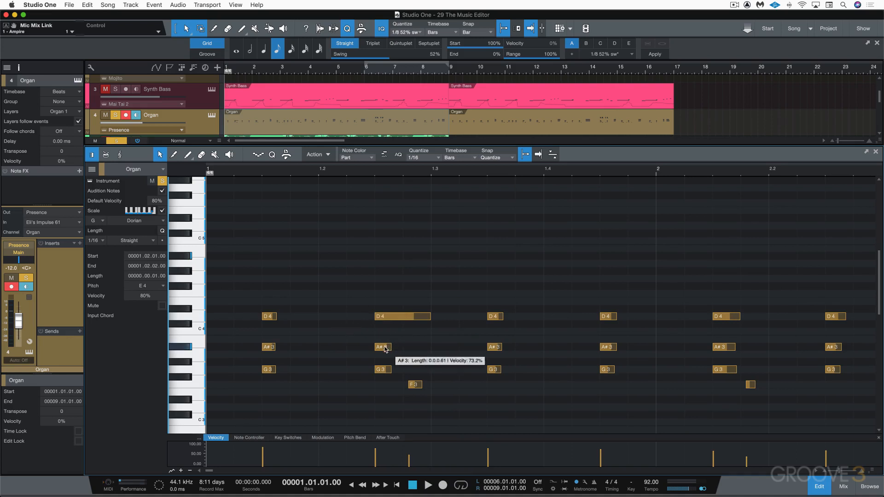
Move the A#3 note at 1.2.3 to 1.3.2.40 and trim its end to 1.3.3.
drag(382, 349, 478, 351)
key(shift+w)
key(shift+e)
key(shift+e)
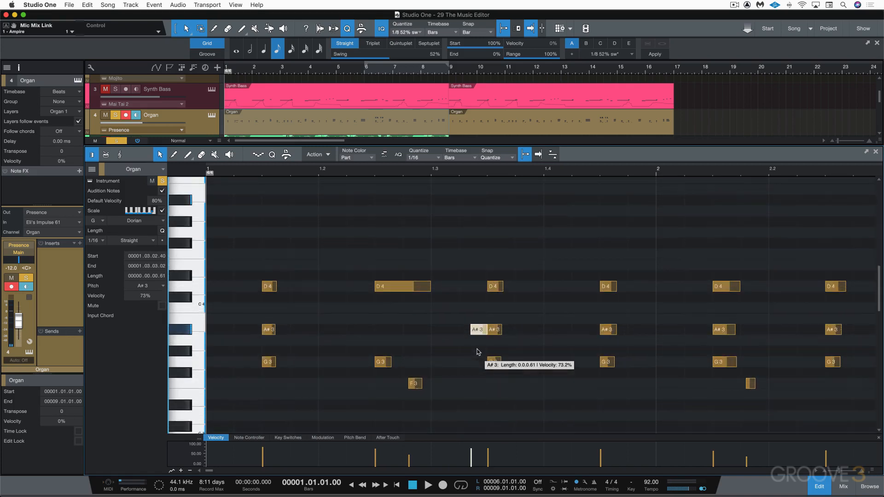
key(e)
scroll(625, 338, right, 3)
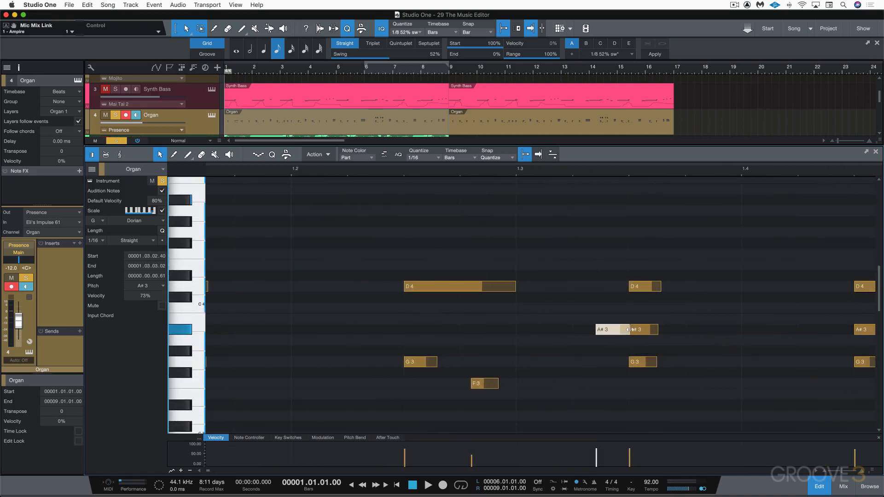
mouse_move(631, 329)
mouse_down()
mouse_move(607, 332)
mouse_move(631, 330)
mouse_up()
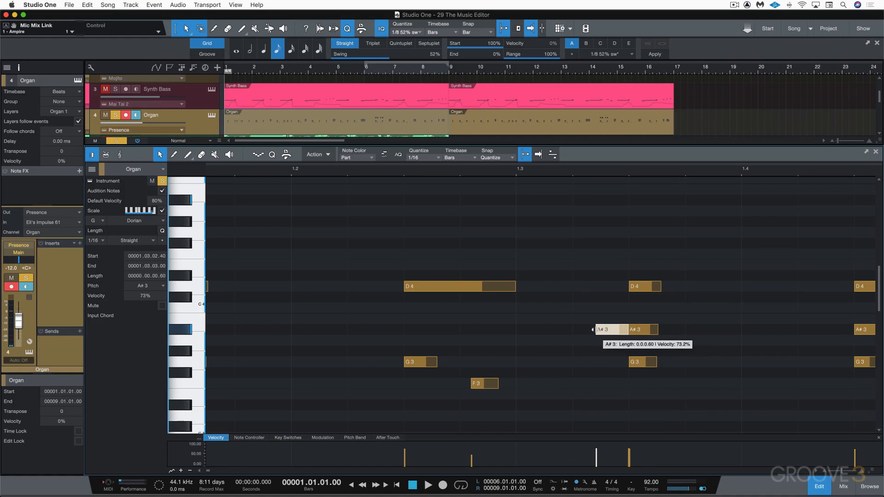
Select the notes from 1.2.3 through 1.3.3 together, try trimming their ends, and clear the selection.
drag(405, 227, 688, 410)
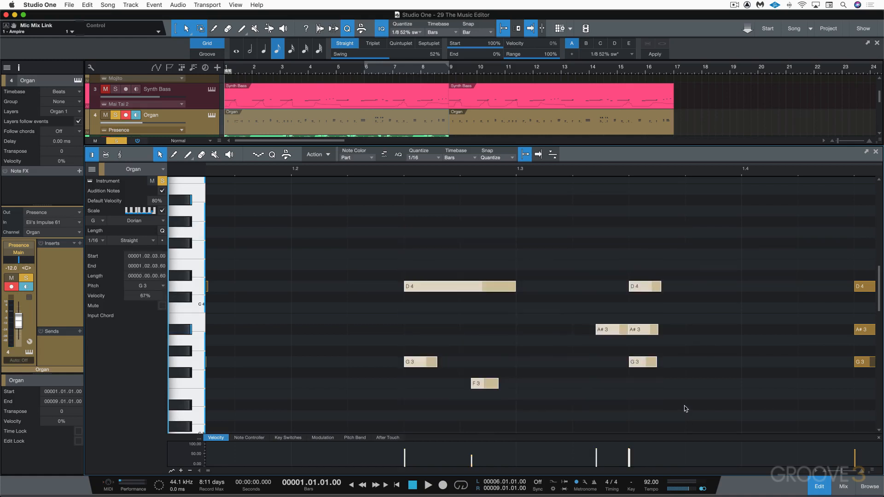
scroll(661, 407, left, 1)
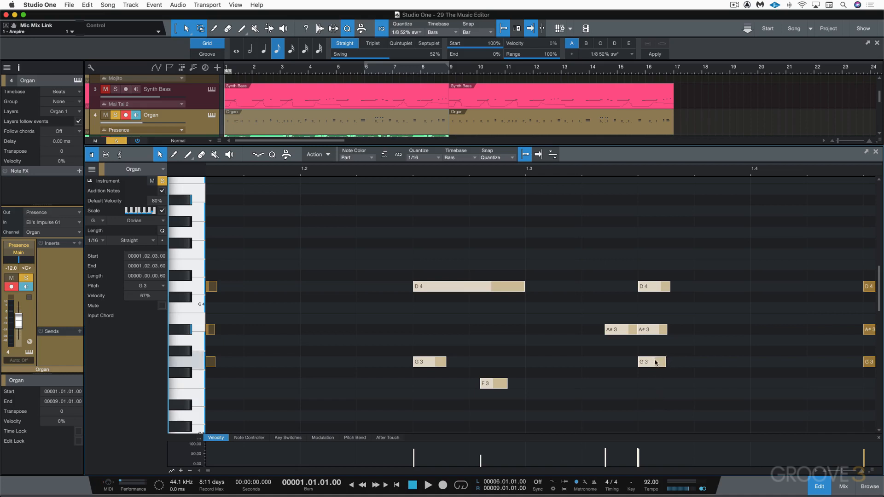
mouse_move(668, 362)
mouse_down()
mouse_move(642, 362)
mouse_move(660, 362)
mouse_up()
click(695, 362)
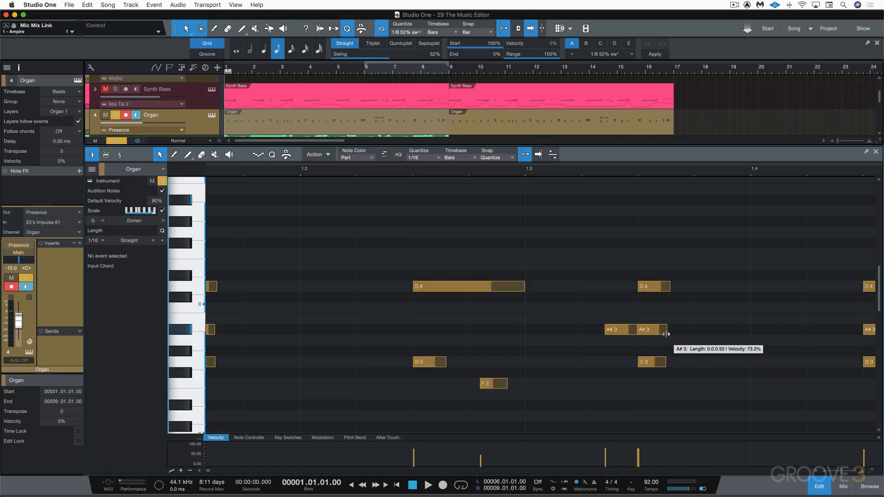
Resize the A#3 and G3 notes at 1.3.3, and lengthen the D4, A#3 and G3 chord there to 0.0.1.29.
drag(666, 333, 684, 361)
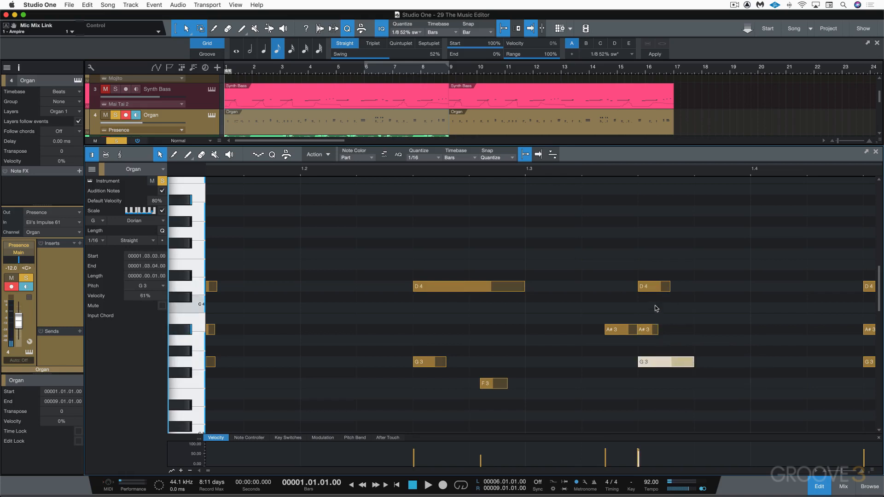
click(649, 277)
drag(637, 249, 712, 366)
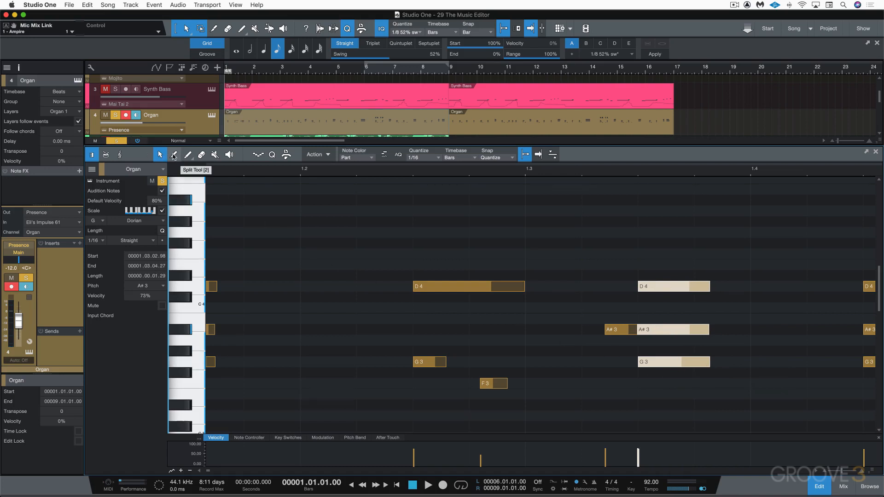
Try splitting the D4, A#3 and G3 chord at about 1.3.3.53, undo the split, and return to the Arrow tool.
key(5)
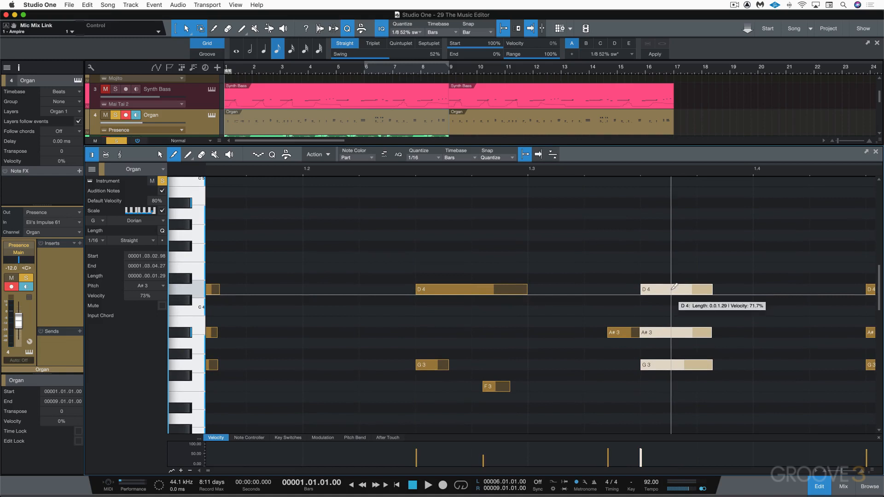
click(671, 290)
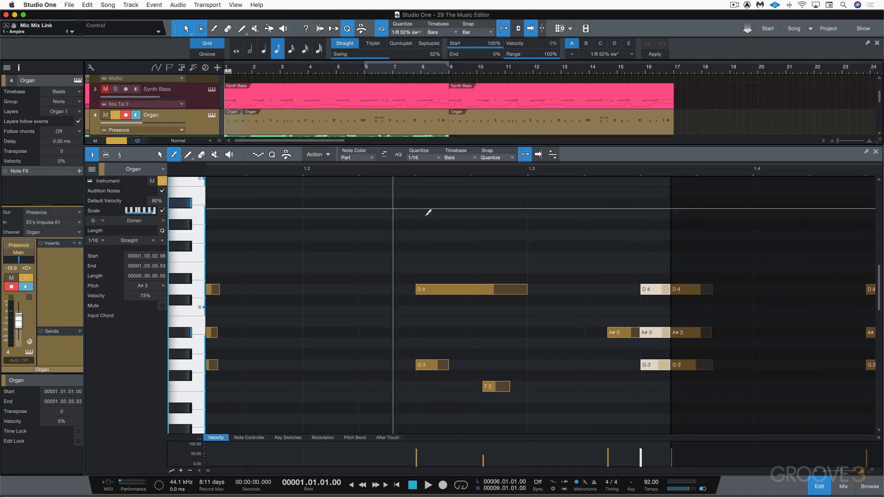
key(ctrl+z)
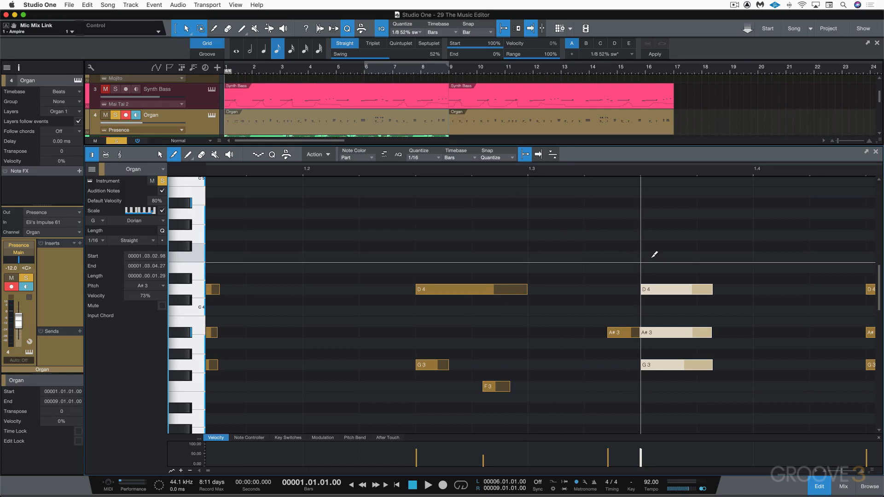
key(1)
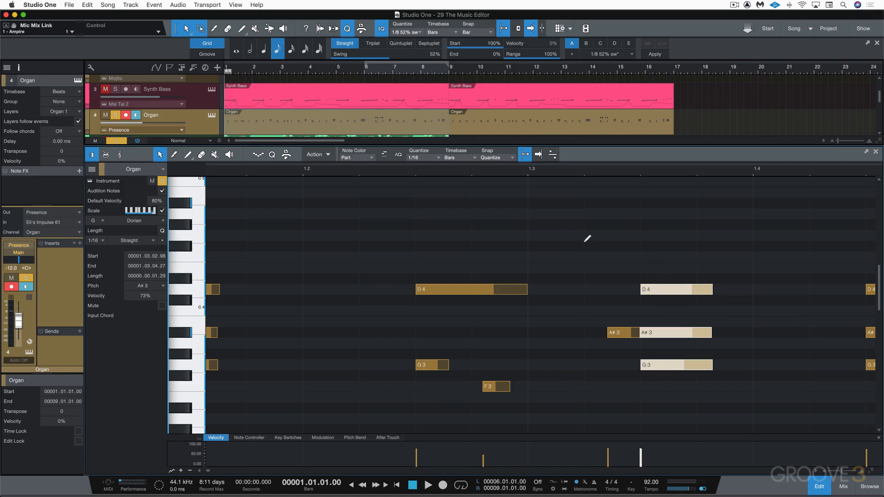
Try painting a G4 note at 1.3.1, first a sixteenth long and again 0.0.3.15 long, erasing each one.
key(5)
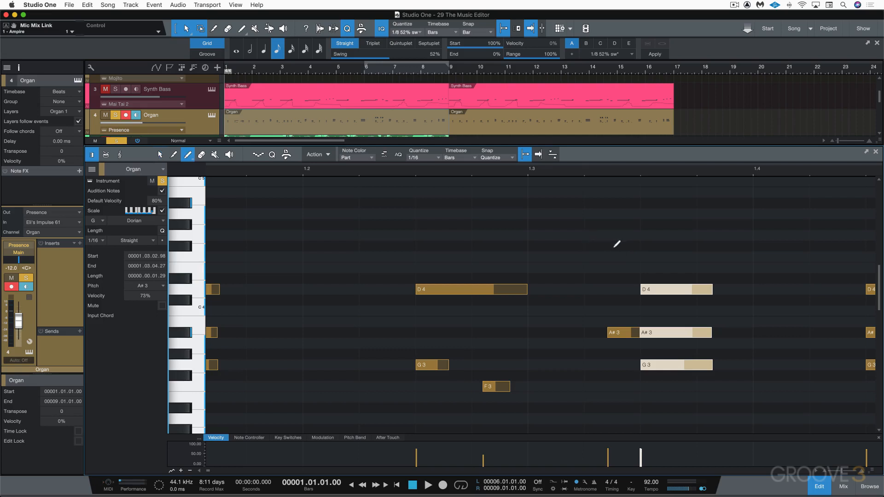
click(534, 233)
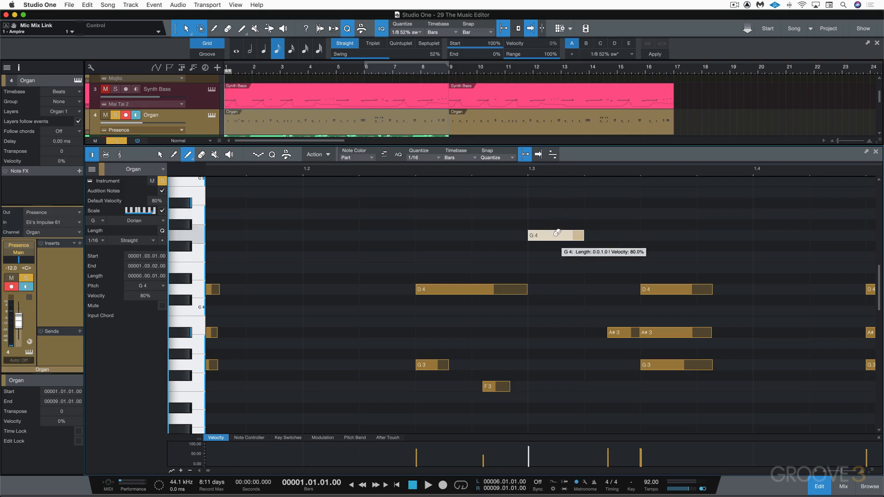
click(557, 233)
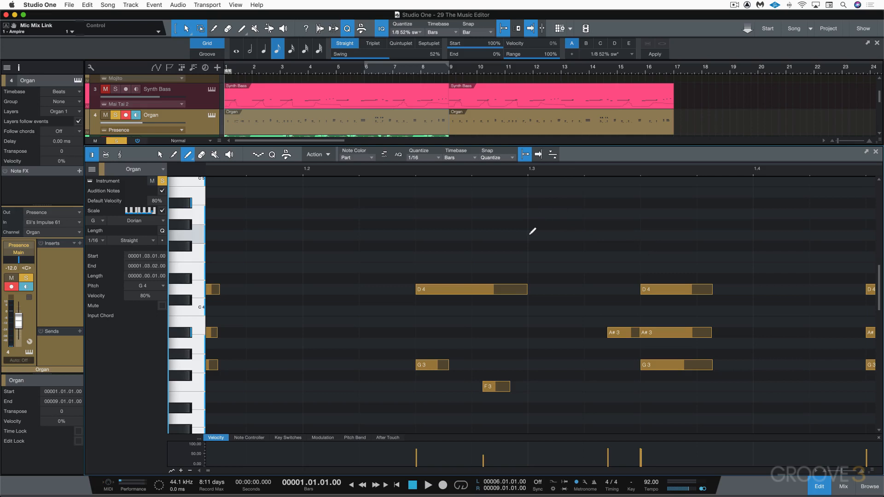
mouse_move(530, 234)
mouse_down()
mouse_move(780, 235)
mouse_move(632, 231)
mouse_move(758, 234)
mouse_move(635, 233)
mouse_move(705, 233)
mouse_up()
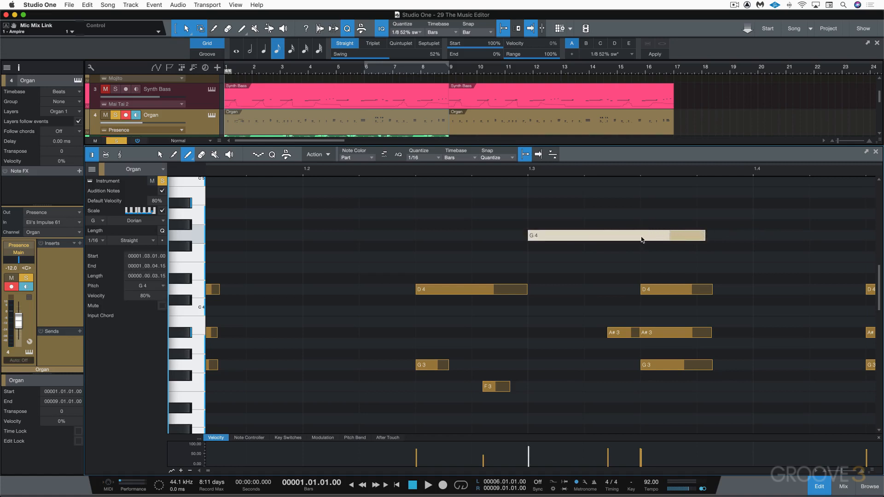
click(618, 236)
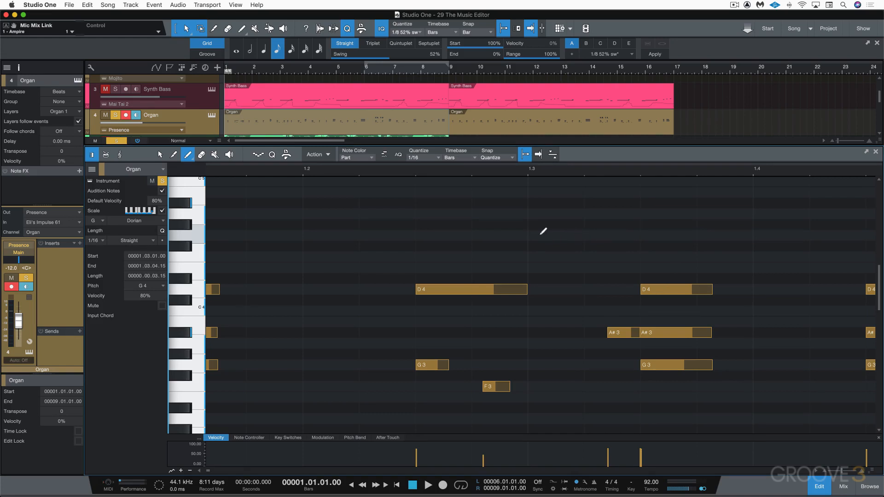
Try painting a sixteenth-length G4 note at 1.3.1 with 44% velocity, and erase it.
click(536, 233)
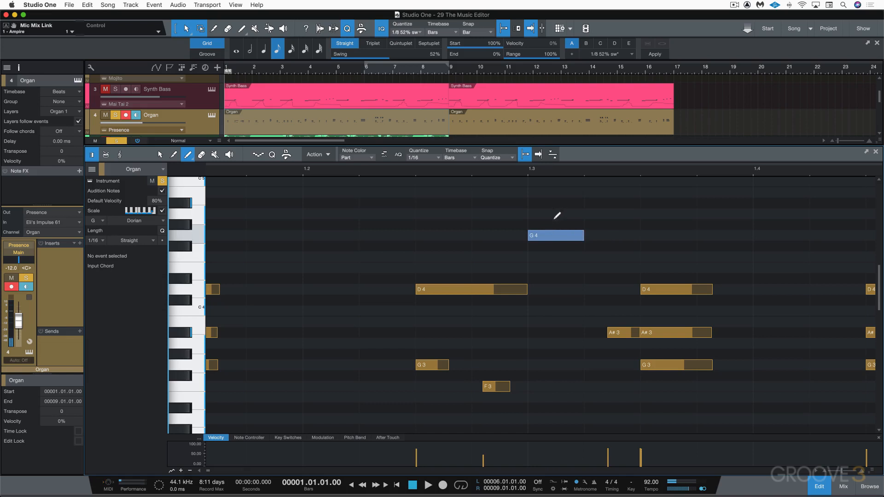
mouse_move(555, 243)
mouse_down()
mouse_move(554, 226)
mouse_move(556, 236)
mouse_up()
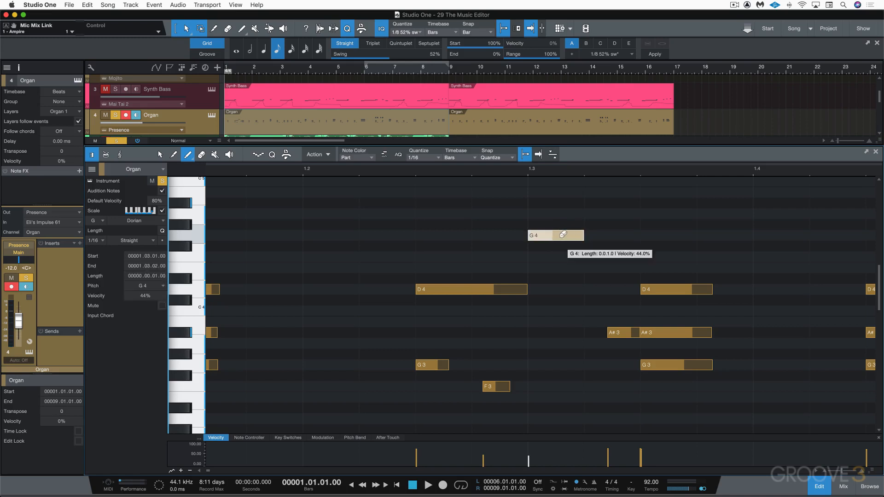
click(563, 234)
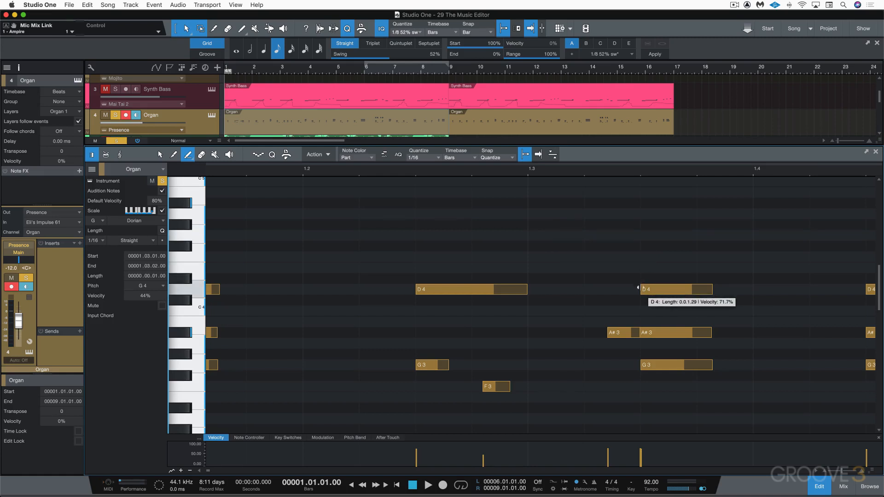
Extend the D4 note at 1.3.3 to 1.3.4.31 with about 59% velocity, and set the 1.2.3 D4's velocity to 55%.
click(640, 285)
mouse_move(640, 287)
mouse_down()
mouse_move(603, 288)
mouse_move(651, 290)
mouse_move(643, 289)
mouse_up()
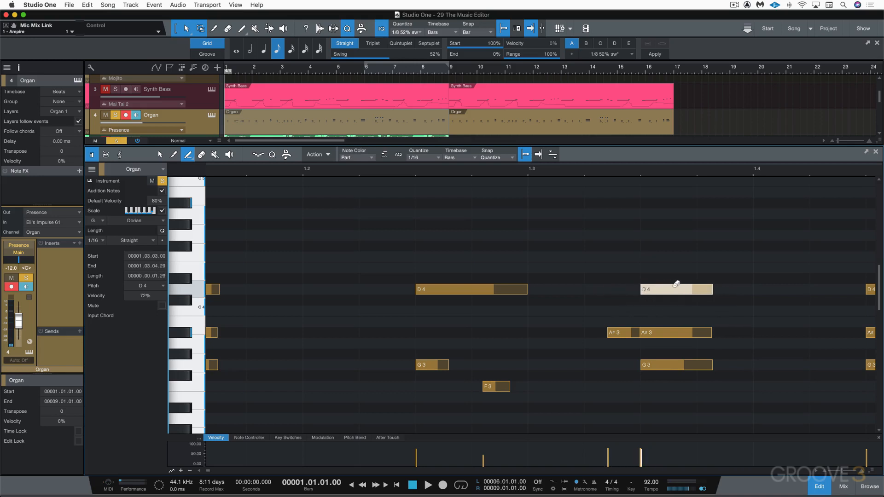
mouse_move(714, 291)
mouse_down()
mouse_move(670, 298)
mouse_move(668, 322)
mouse_move(664, 301)
mouse_move(653, 382)
mouse_move(654, 332)
mouse_up()
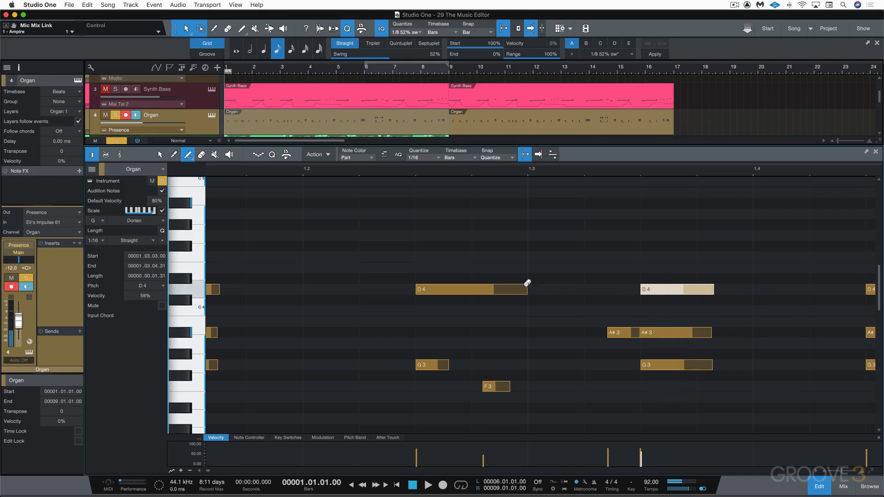
click(467, 291)
mouse_move(467, 292)
mouse_down()
mouse_move(466, 350)
mouse_move(465, 332)
mouse_up()
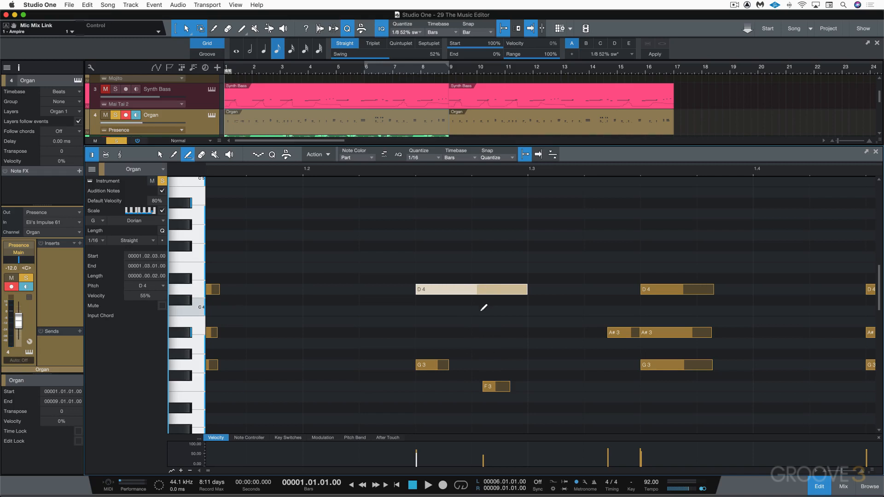
Check the Paint tool's shape options, and paint a row of eight sixteenth-length A4 notes from 1.2.1 to beat 1.4.
click(193, 160)
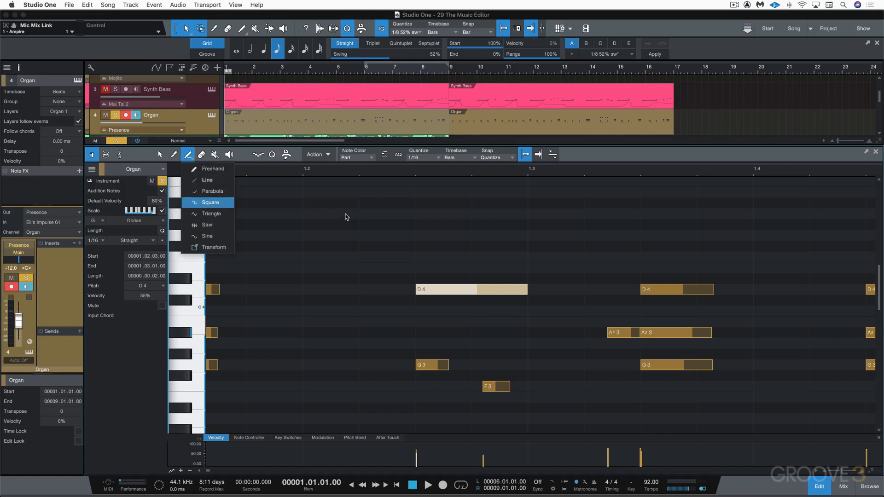
click(346, 214)
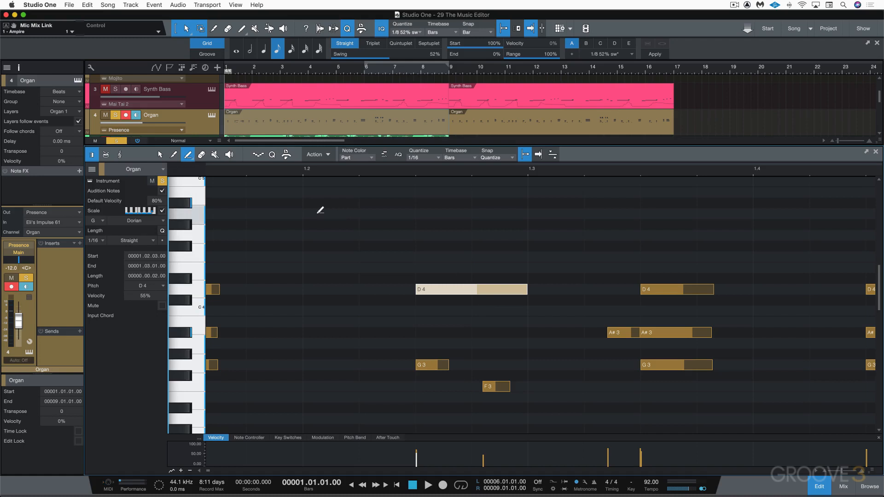
drag(313, 212, 737, 212)
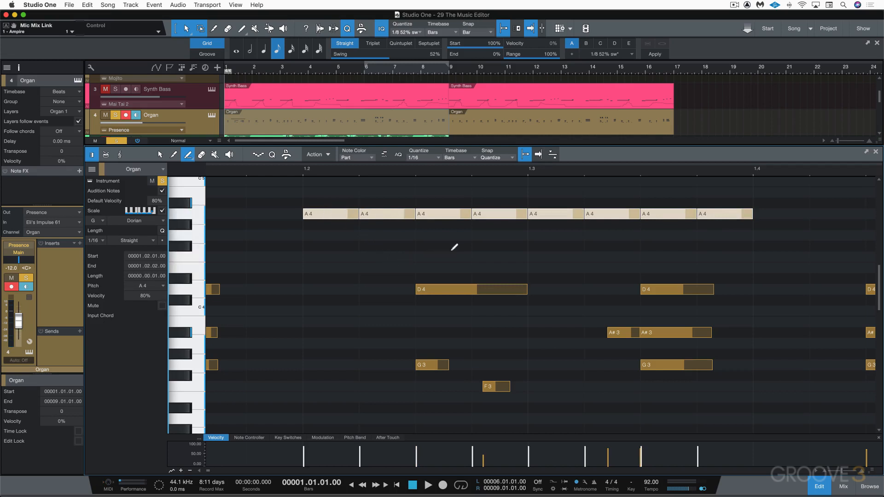
Draw a new empty Organ part after the existing ones, from about 17.3 to just past bar 19.
scroll(460, 244, right, 15)
scroll(484, 243, right, 20)
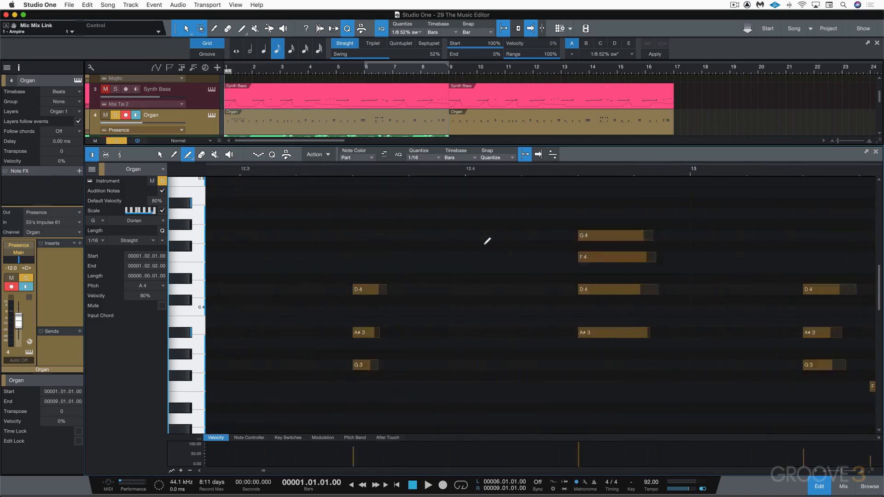
scroll(495, 241, left, 2)
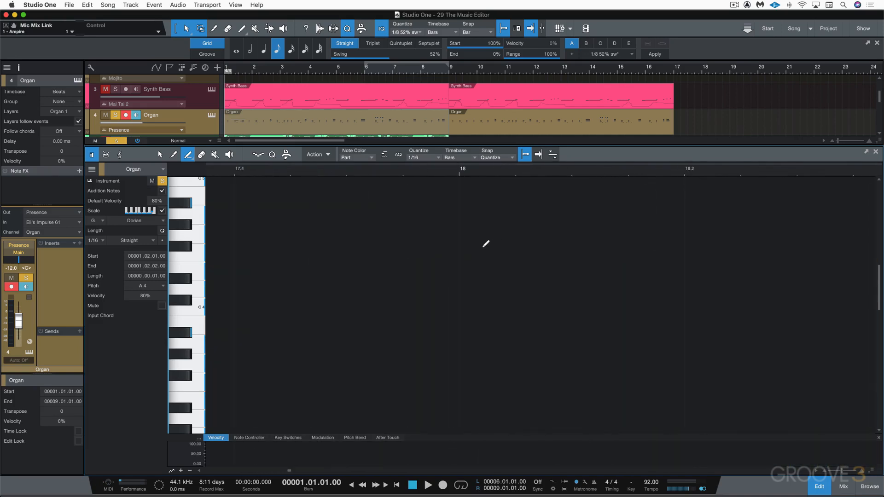
scroll(485, 244, down, 5)
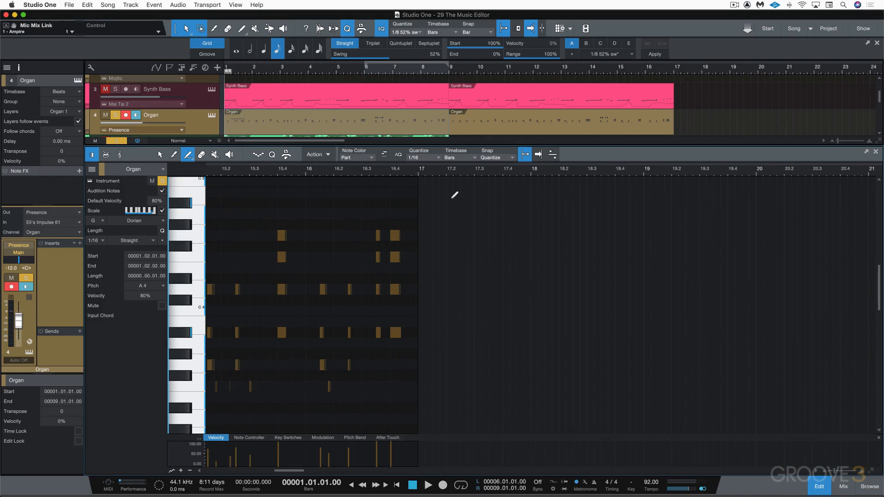
drag(473, 236, 672, 241)
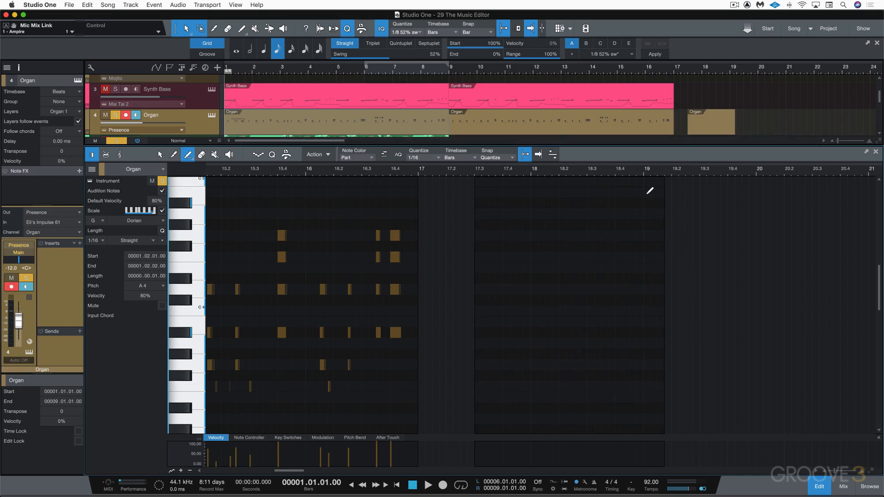
Return to the first Organ part, and switch from the Paint tool to the Arrow tool and back.
scroll(413, 256, left, 15)
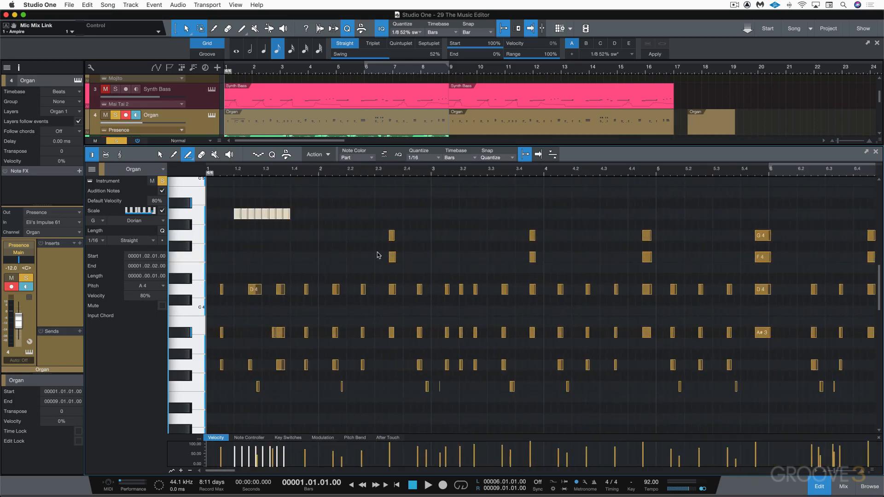
mouse_move(392, 259)
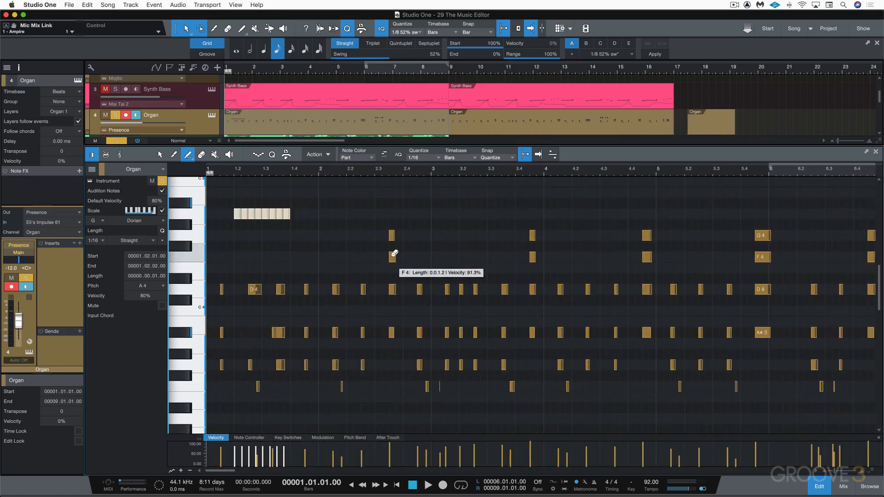
click(160, 155)
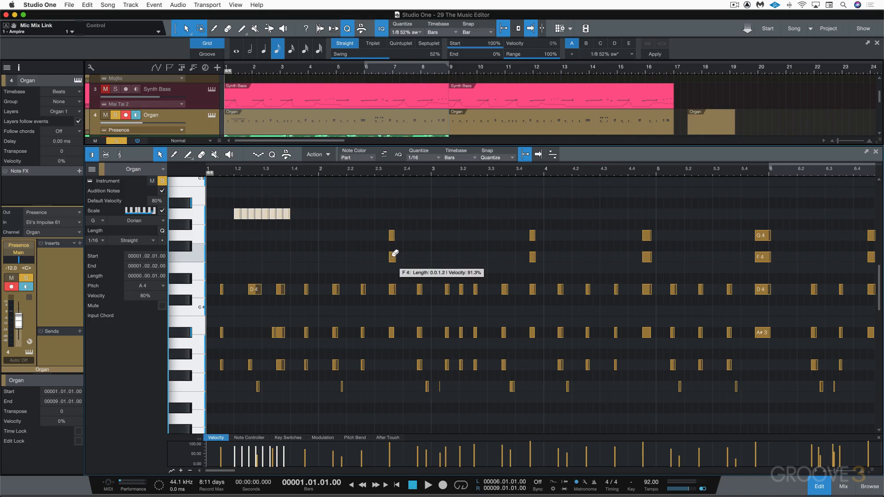
click(187, 155)
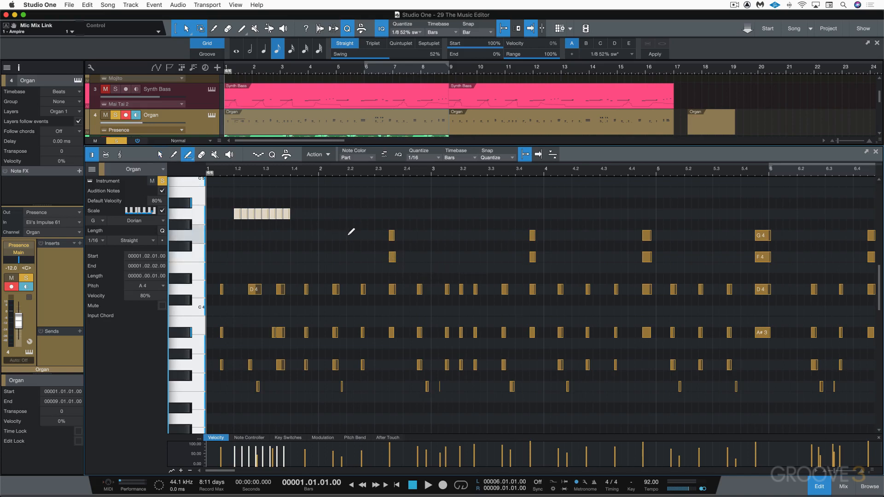